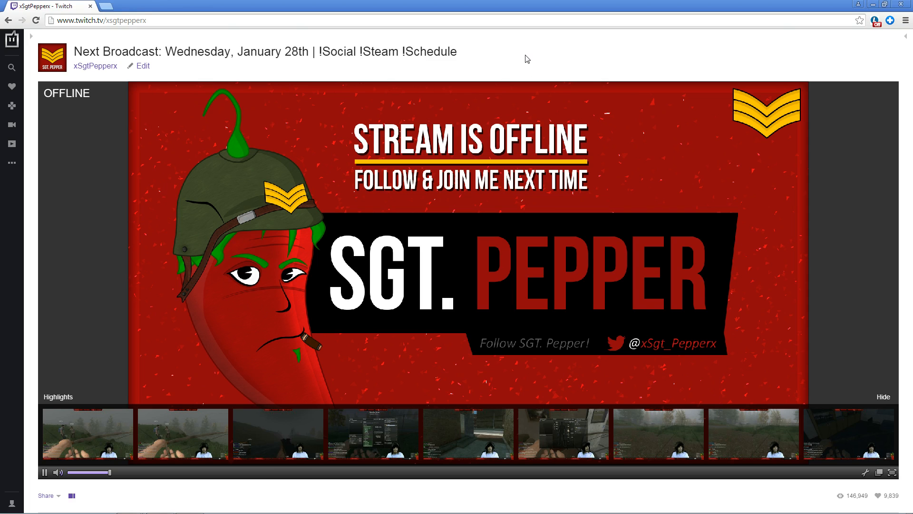
Find the Farming Simulator Server Info section on the Twitch channel page and follow its TeamSpeak3 download link.
scroll(527, 59, down, 4)
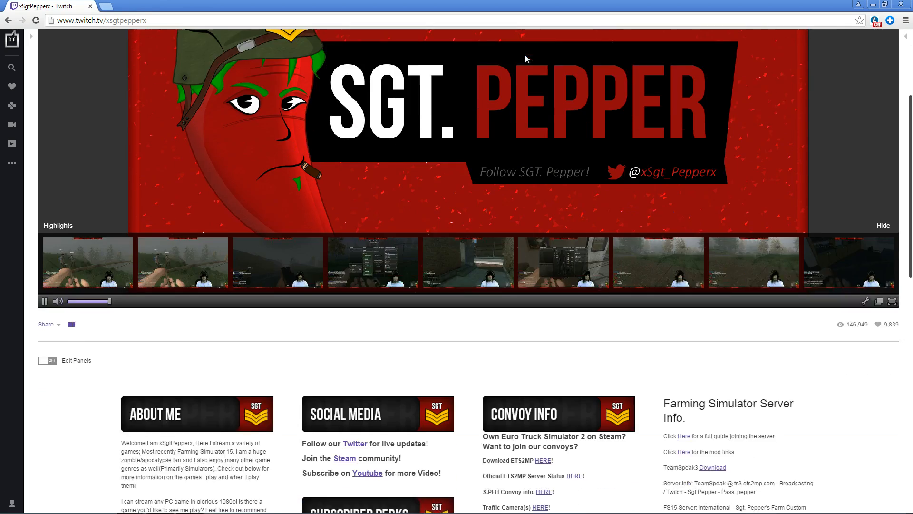
scroll(526, 59, down, 3)
scroll(522, 69, down, 1)
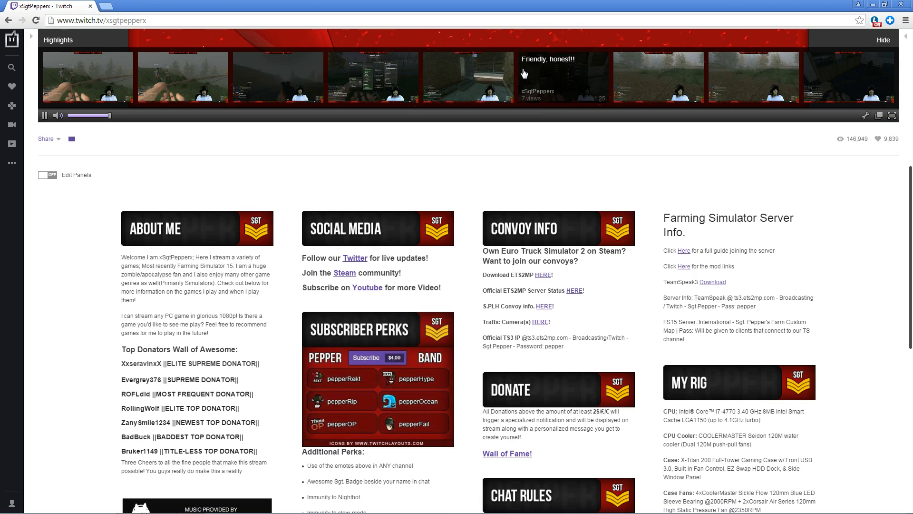
scroll(497, 67, down, 2)
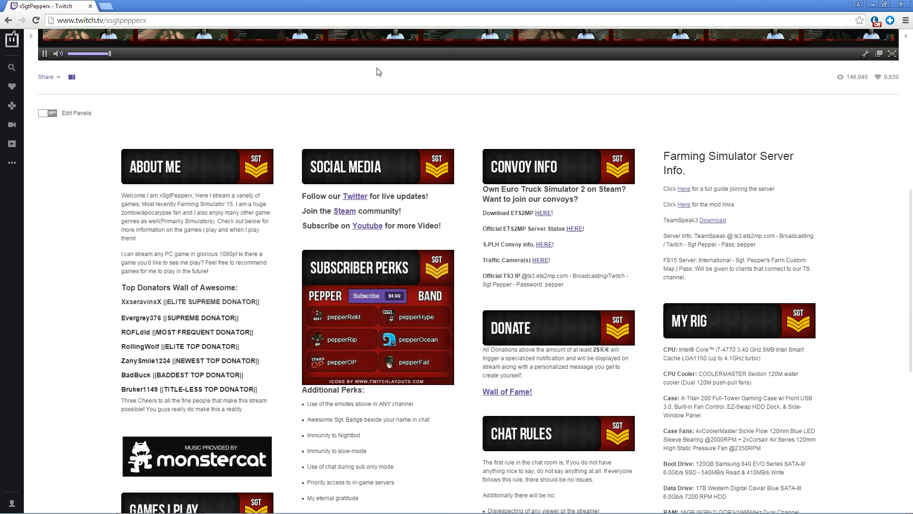
scroll(479, 80, down, 1)
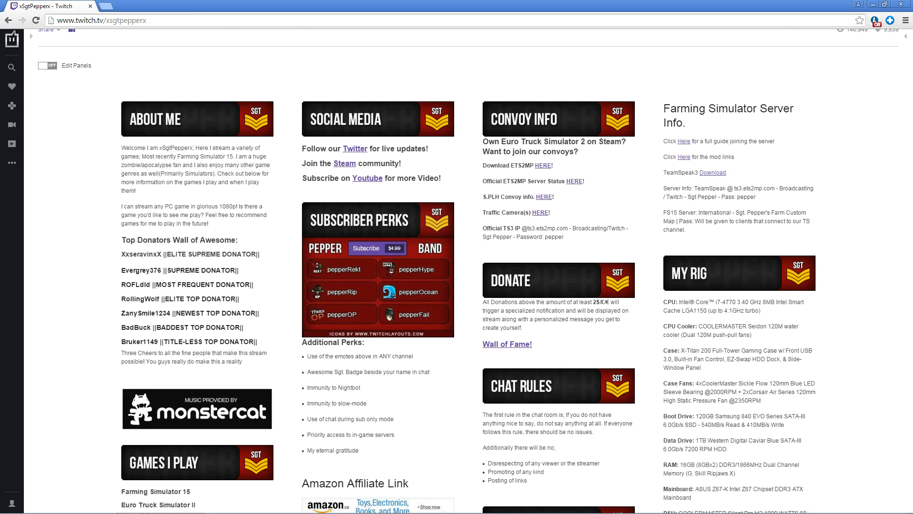
drag(664, 174, 731, 175)
double_click(737, 176)
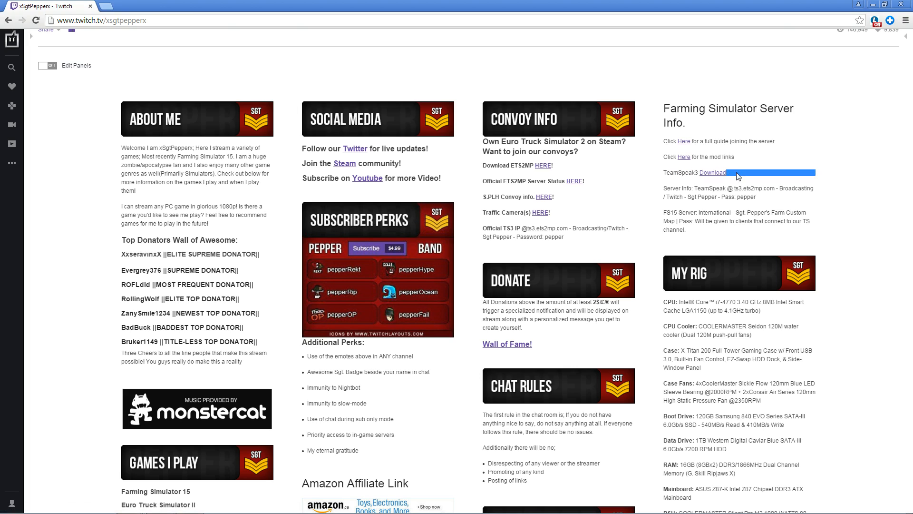
click(728, 195)
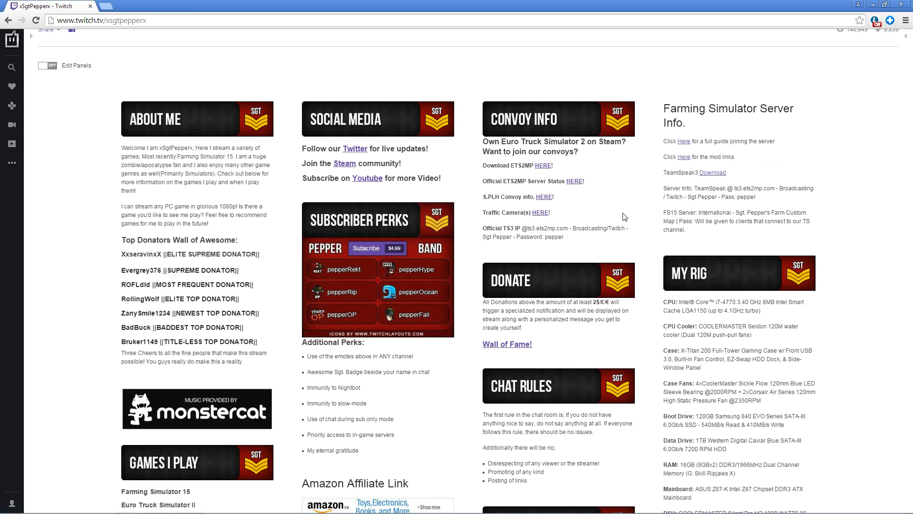
click(713, 173)
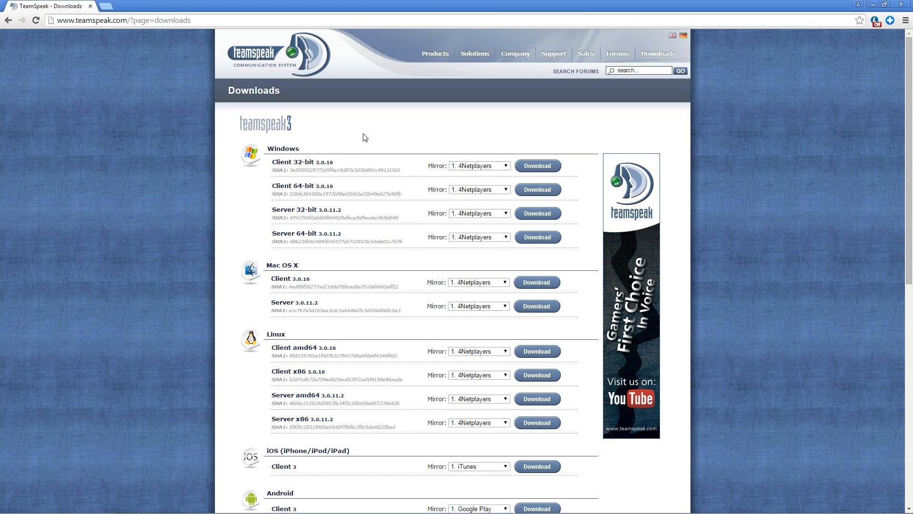
Download the Windows 32-bit TeamSpeak client 3.0.16, accepting the license agreement and skipping the survey.
scroll(365, 137, down, 1)
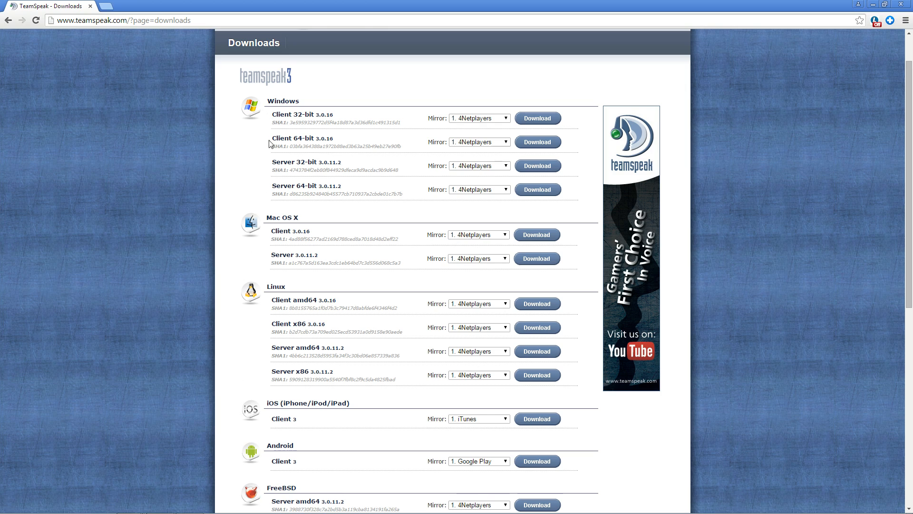
drag(292, 138, 311, 138)
drag(293, 115, 311, 114)
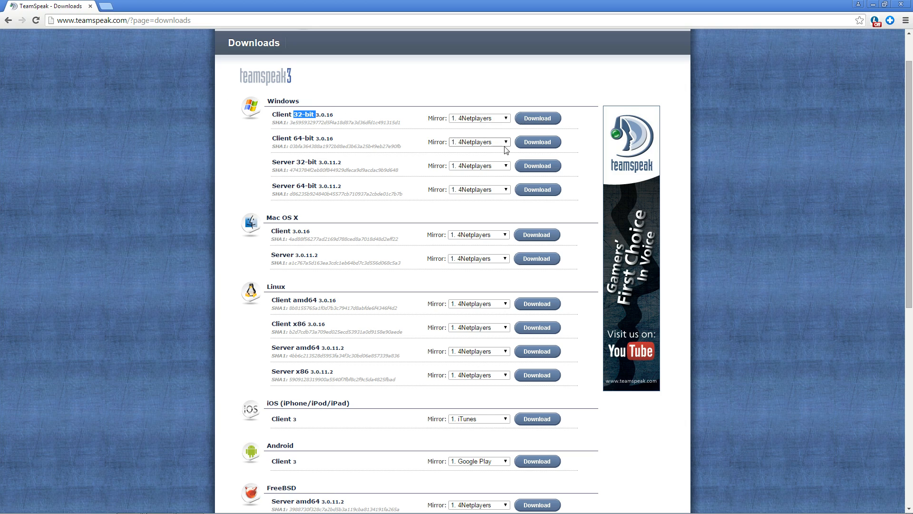
click(542, 122)
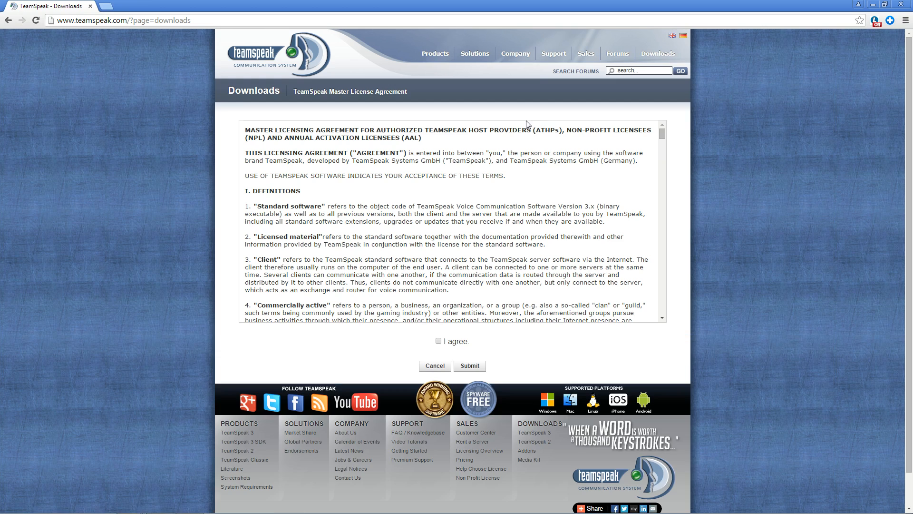
click(439, 341)
click(469, 365)
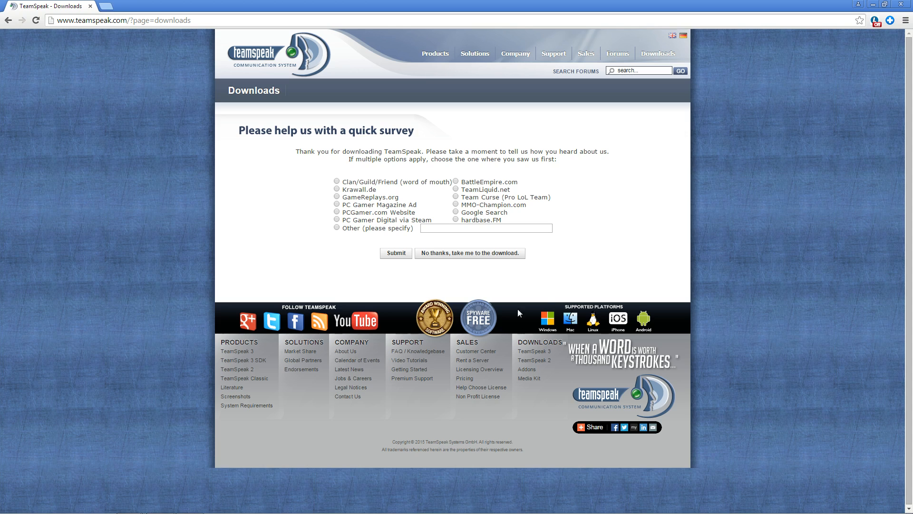
click(481, 254)
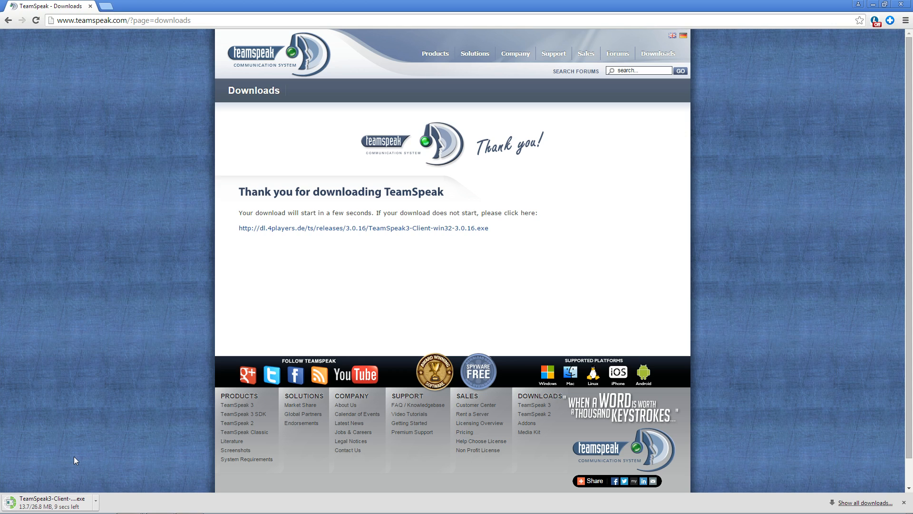
Set the downloading TeamSpeak installer to open when done, and accept the license agreement in its setup wizard.
right_click(53, 503)
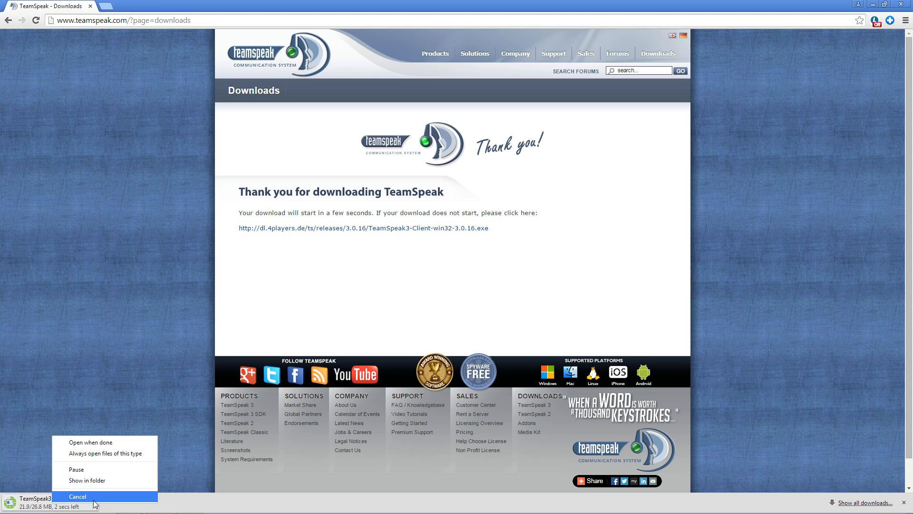
click(100, 444)
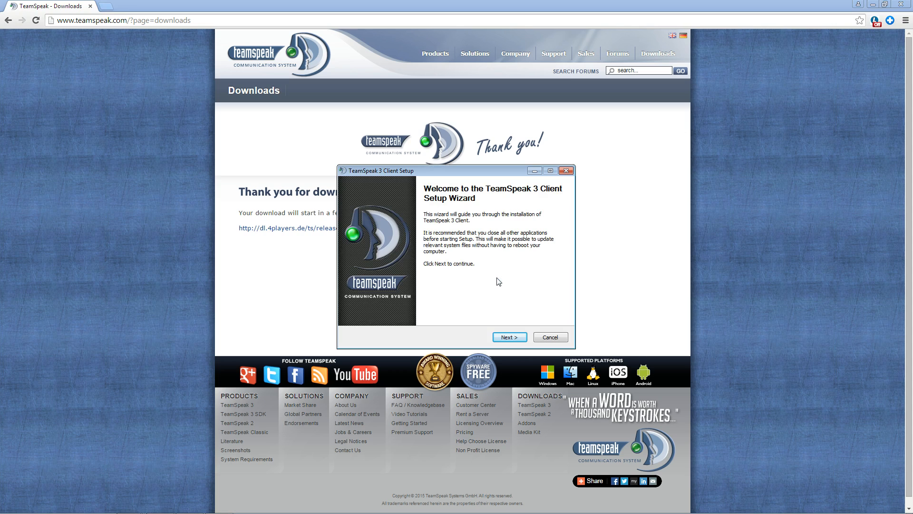
click(505, 340)
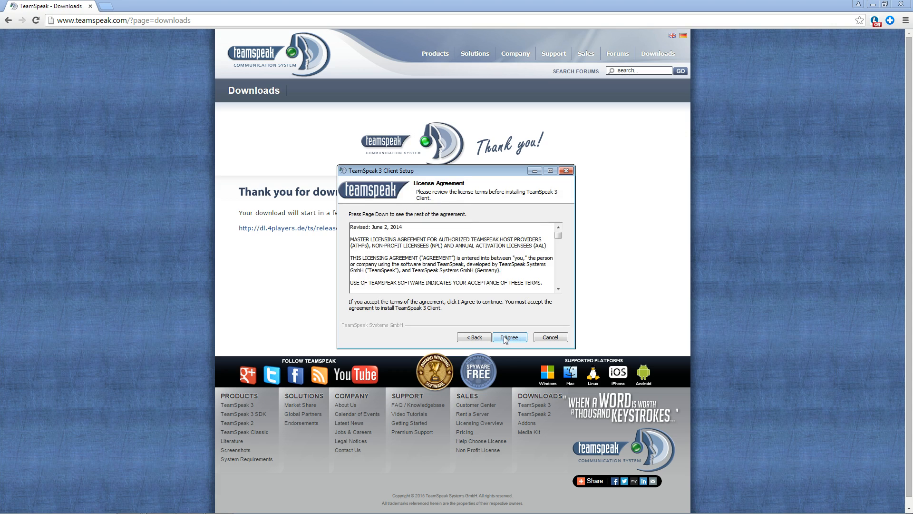
click(510, 339)
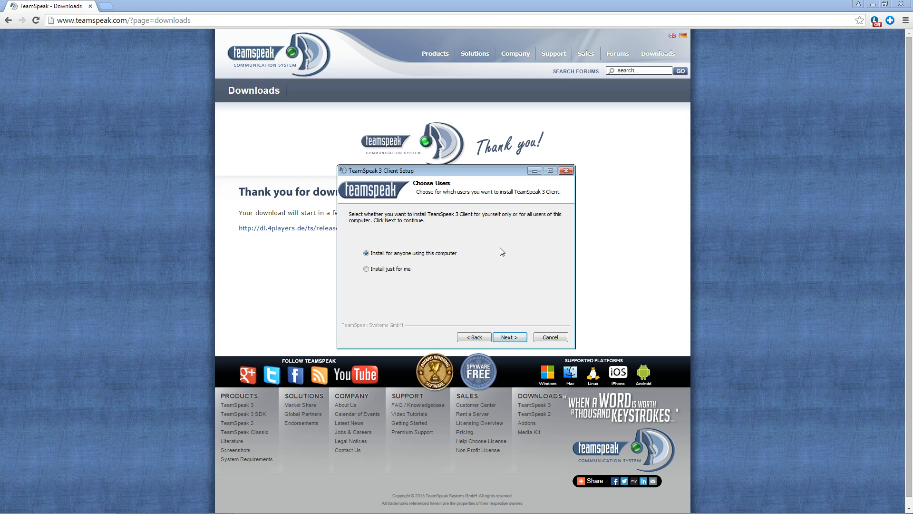
Set up the installation for anyone using this computer, in the default destination folder, with the configuration saved in the user's own files.
click(509, 338)
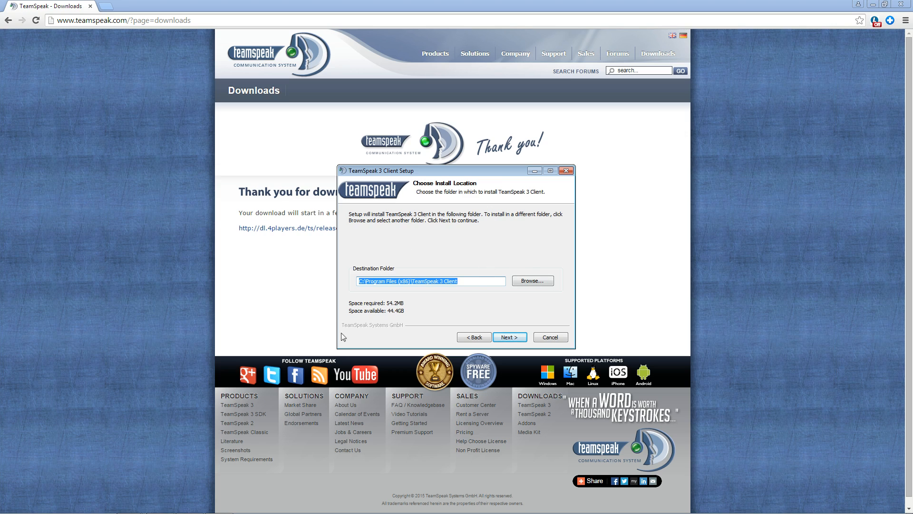
click(540, 285)
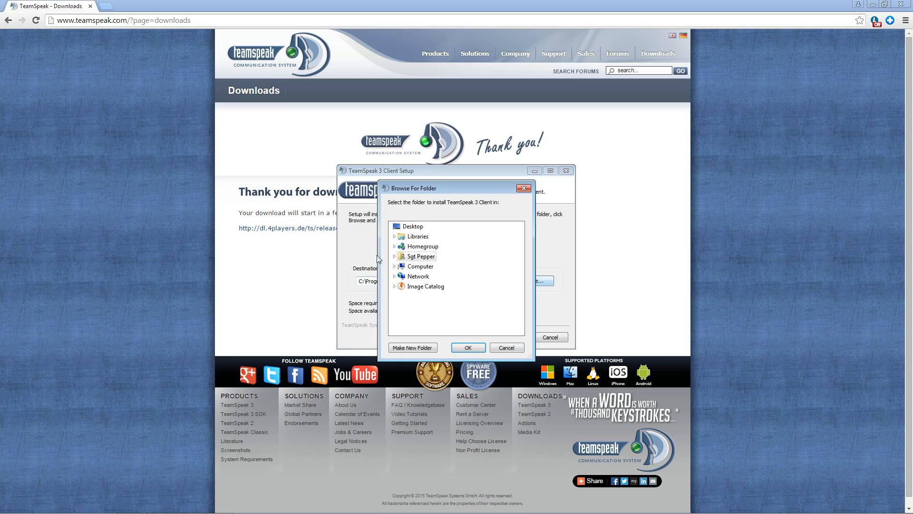
click(506, 349)
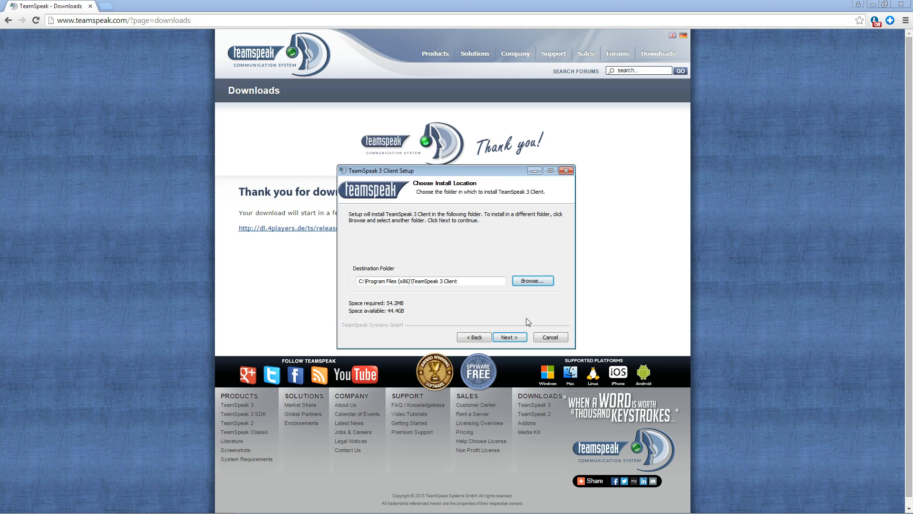
click(509, 337)
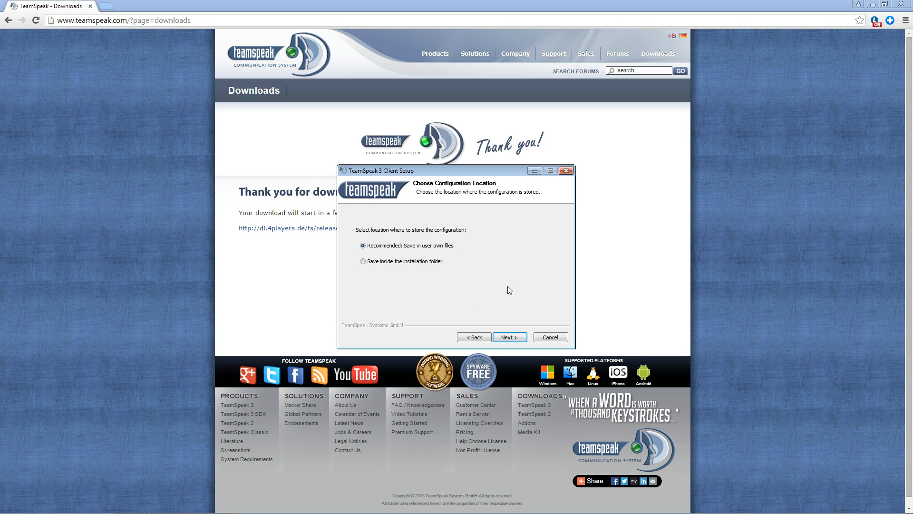
click(515, 339)
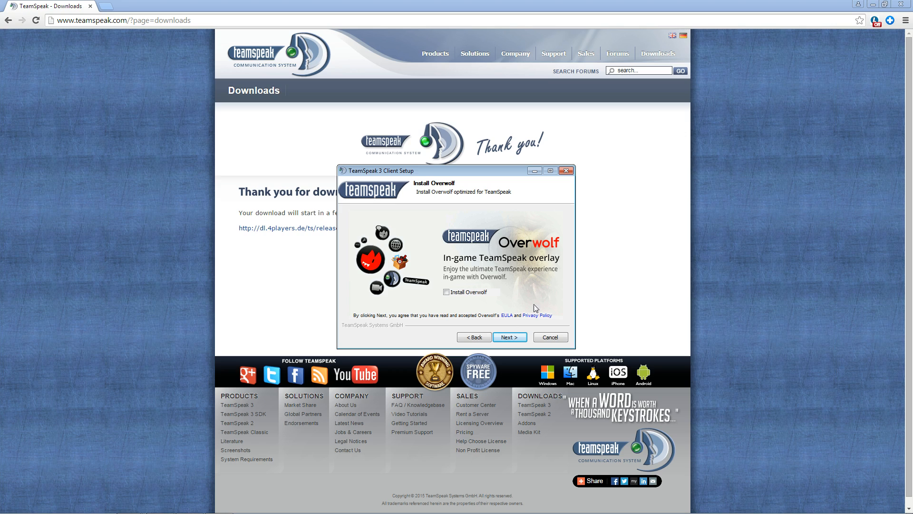
Install the TeamSpeak 3 client without Overwolf, using the default Start Menu folder, and finish setup with the client set to run.
click(510, 339)
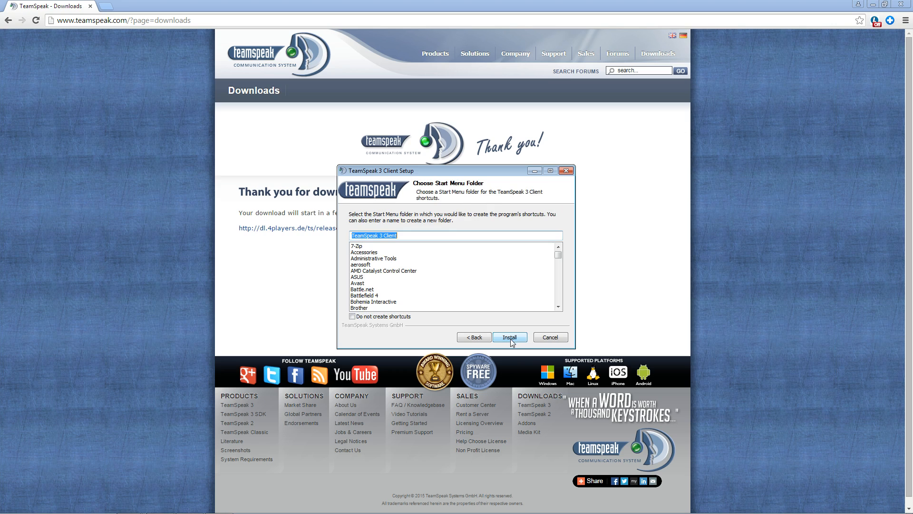
click(512, 340)
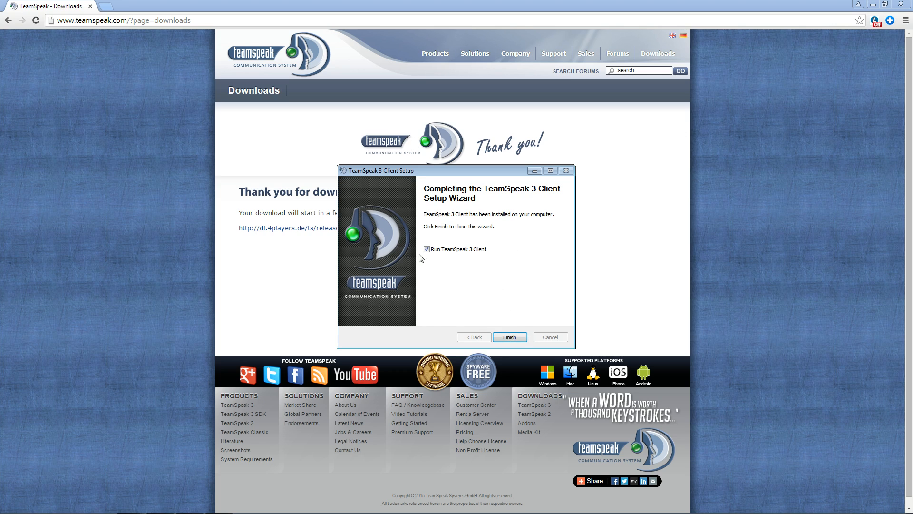
click(510, 337)
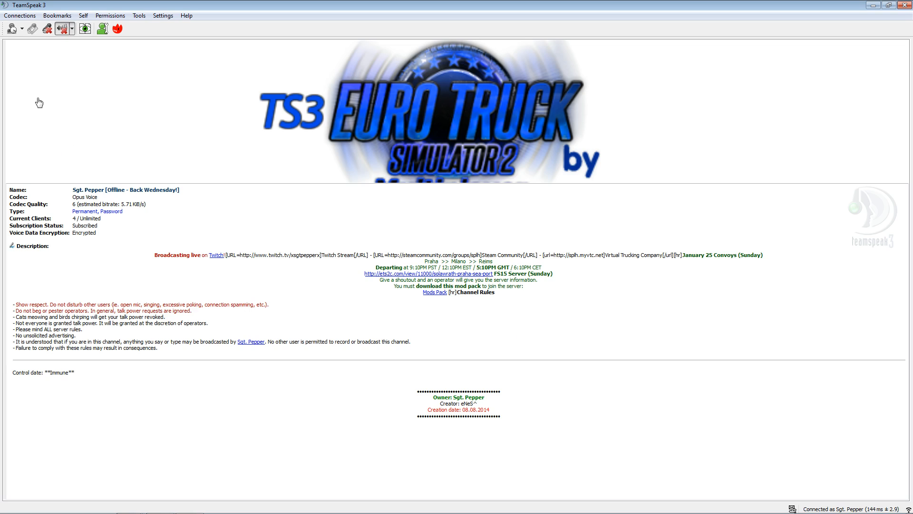
Disconnect TeamSpeak 3 from all servers and arrange its window as a wide, non-maximized window over the browser.
click(17, 18)
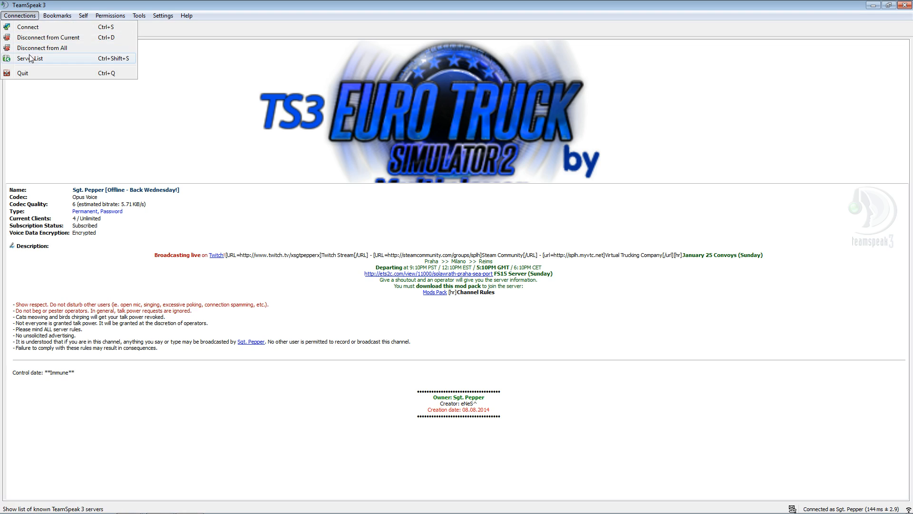
click(47, 53)
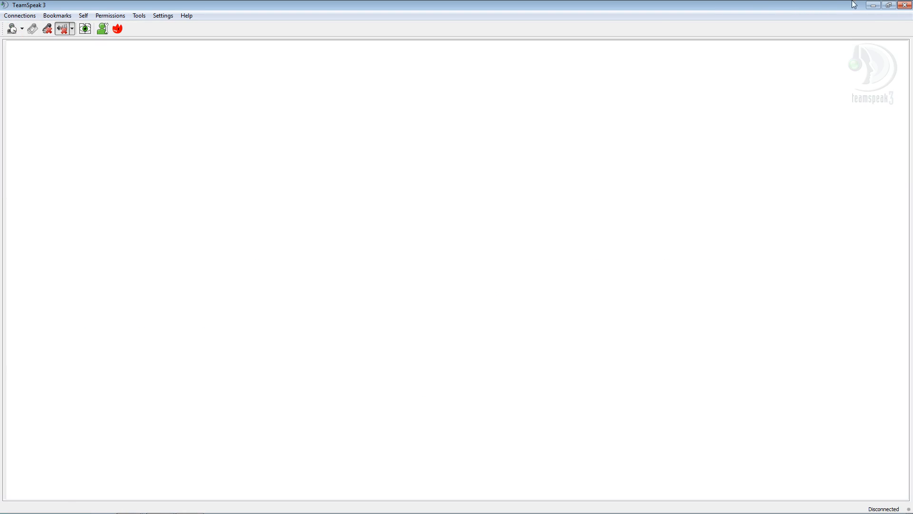
click(888, 6)
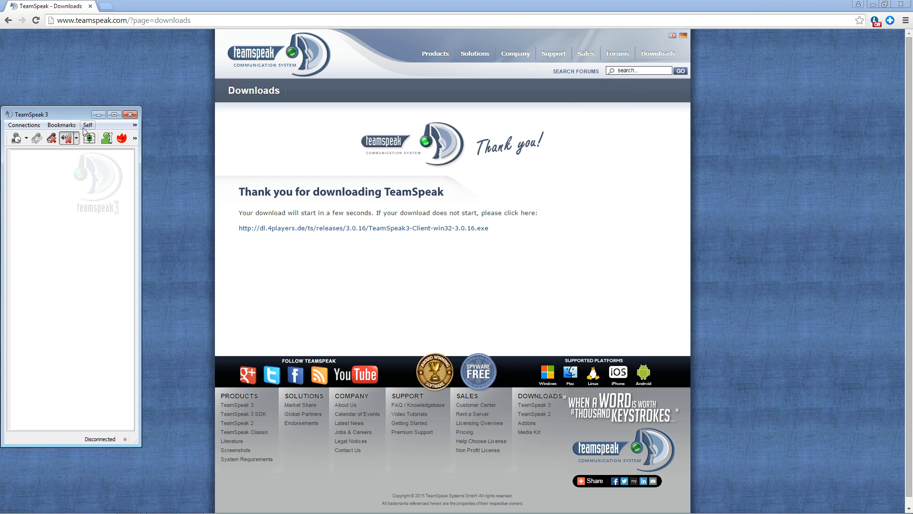
drag(74, 119, 249, 44)
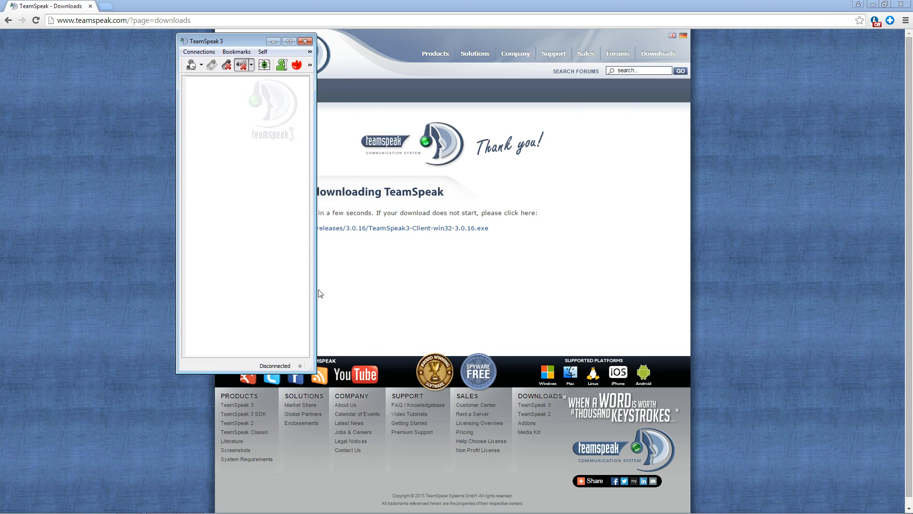
drag(316, 373, 735, 376)
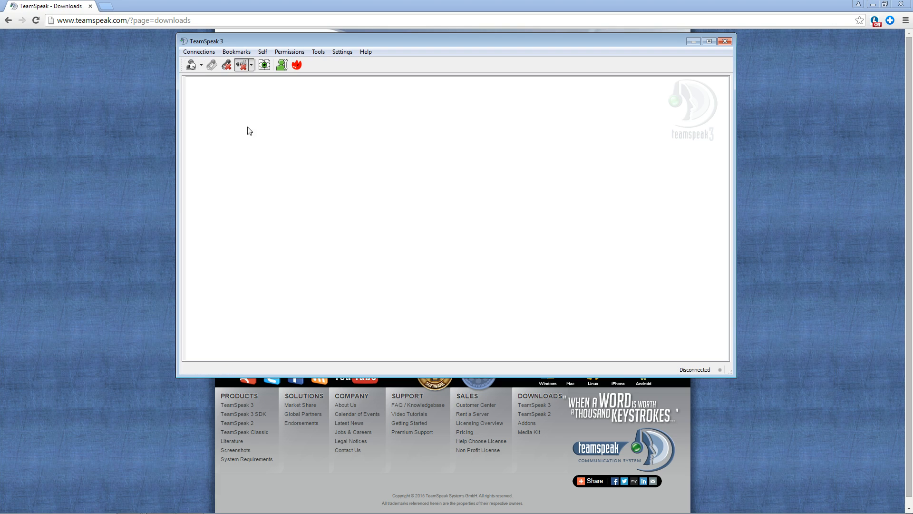
Connect to the ts3.ets2mp.com server with the filled-in nickname, no server password, and Sgt. Pepper [Broadcasting] as the default channel.
click(195, 53)
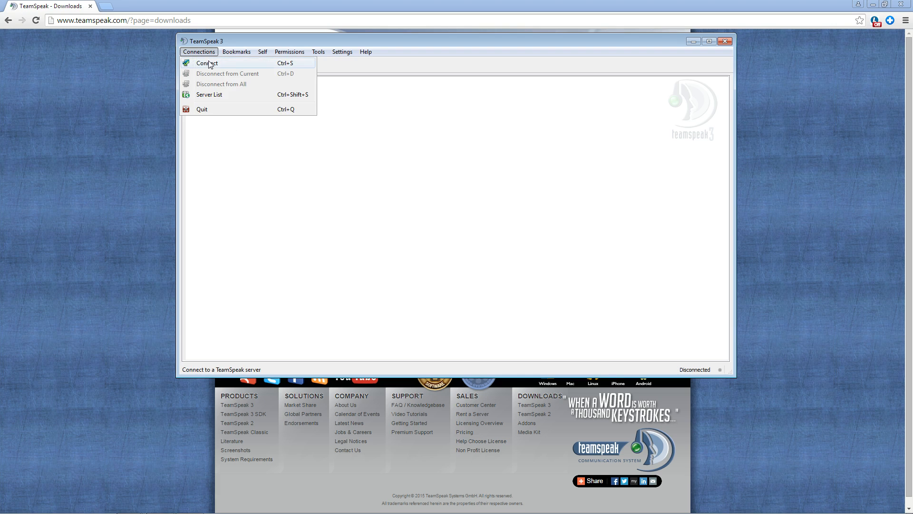
click(208, 66)
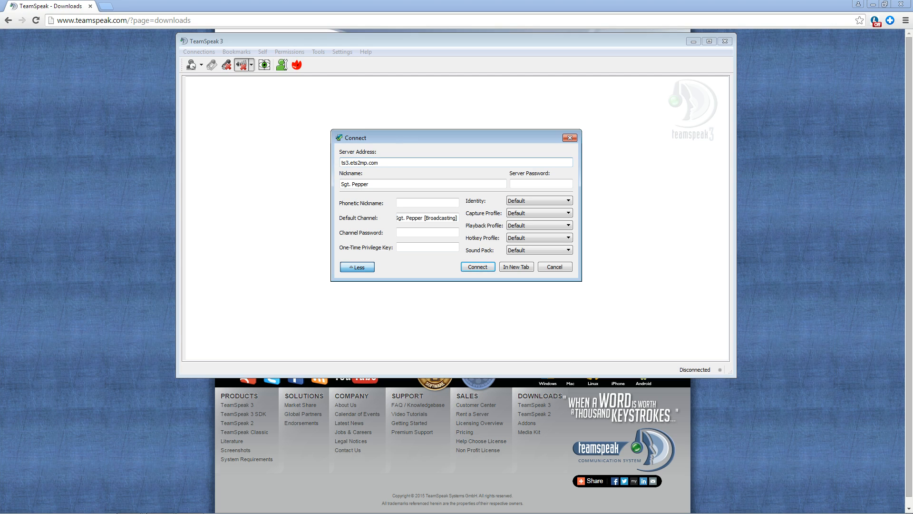
drag(379, 162, 343, 162)
click(395, 163)
key(Tab)
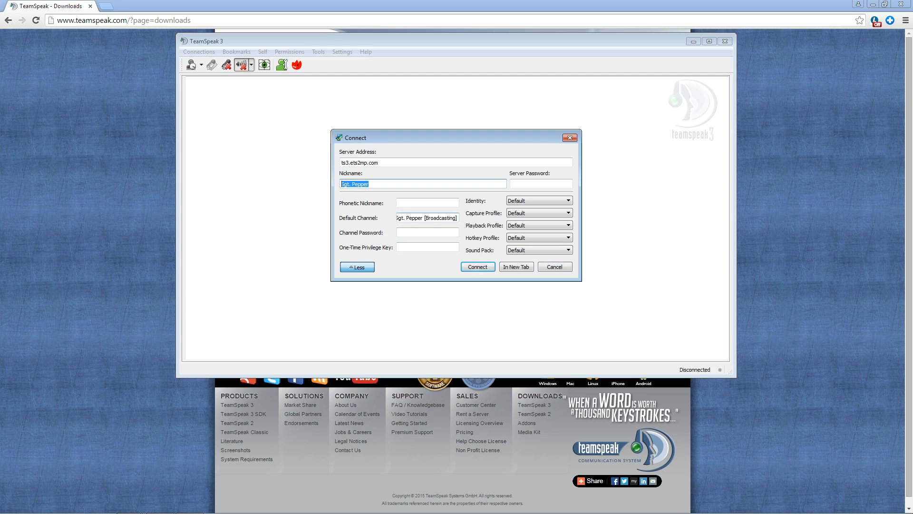
drag(459, 218, 397, 218)
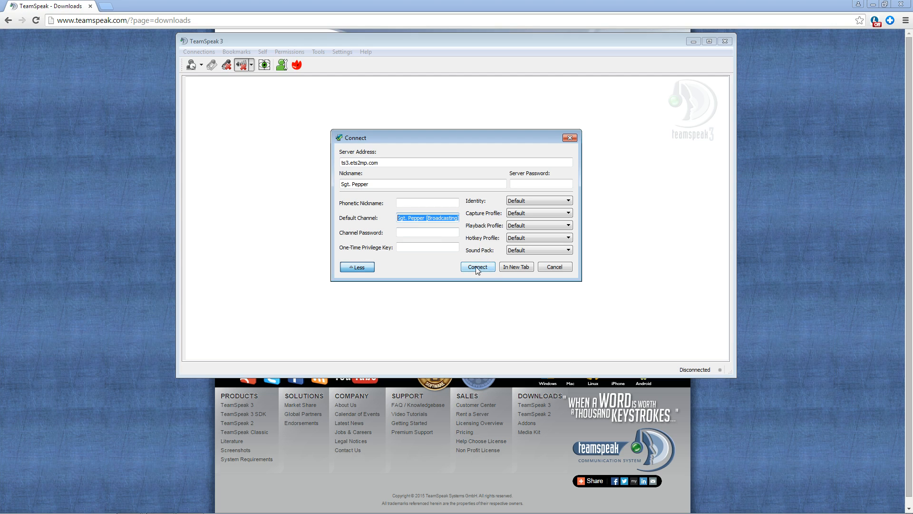
click(523, 183)
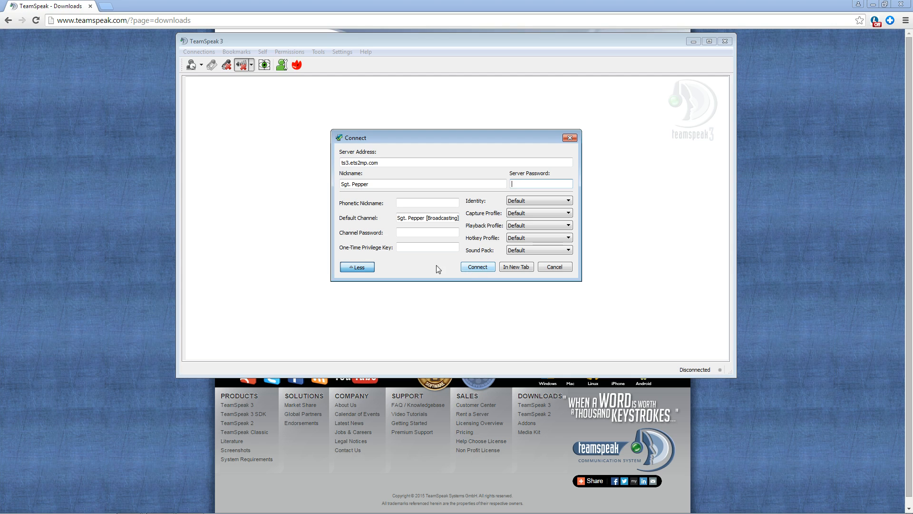
drag(397, 218, 460, 218)
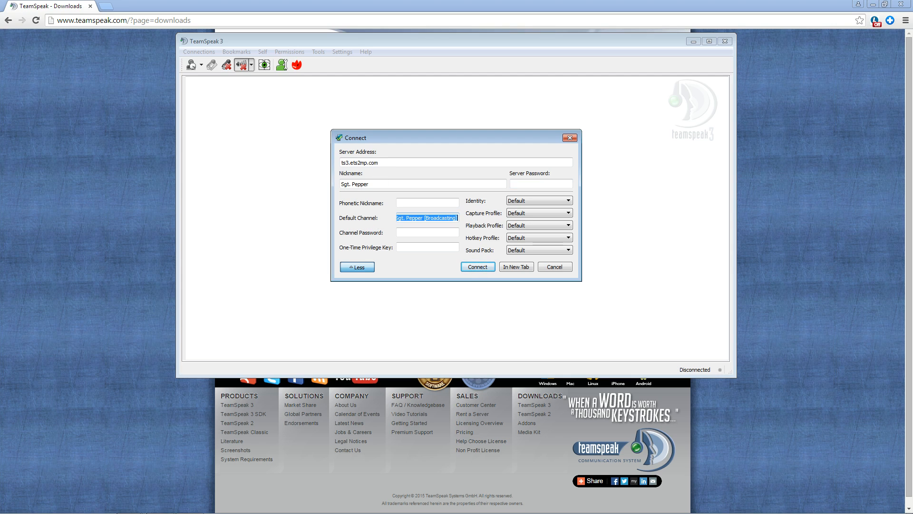
click(477, 267)
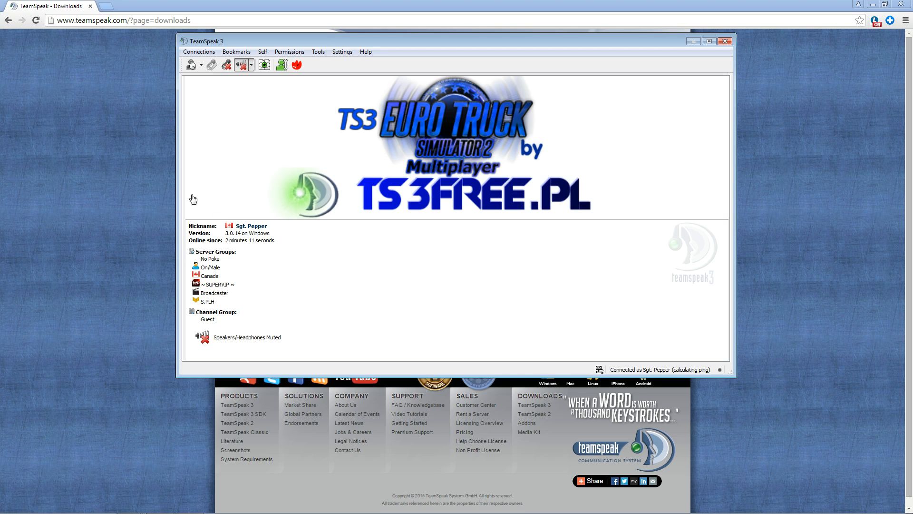
Expand the collapsed channel tree to about two thirds of the window width and join the Sgt. Pepper channel under BROADCASTING/TWITCH.
drag(183, 190, 540, 209)
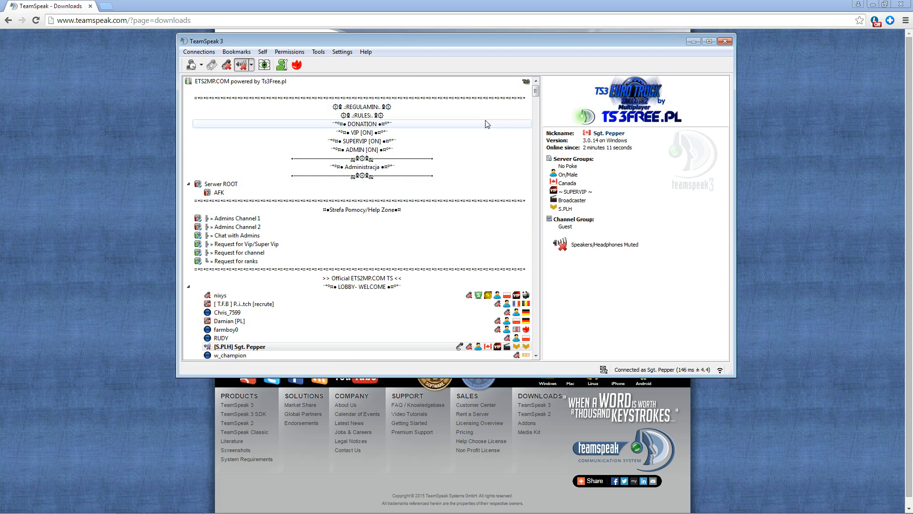
scroll(414, 225, down, 3)
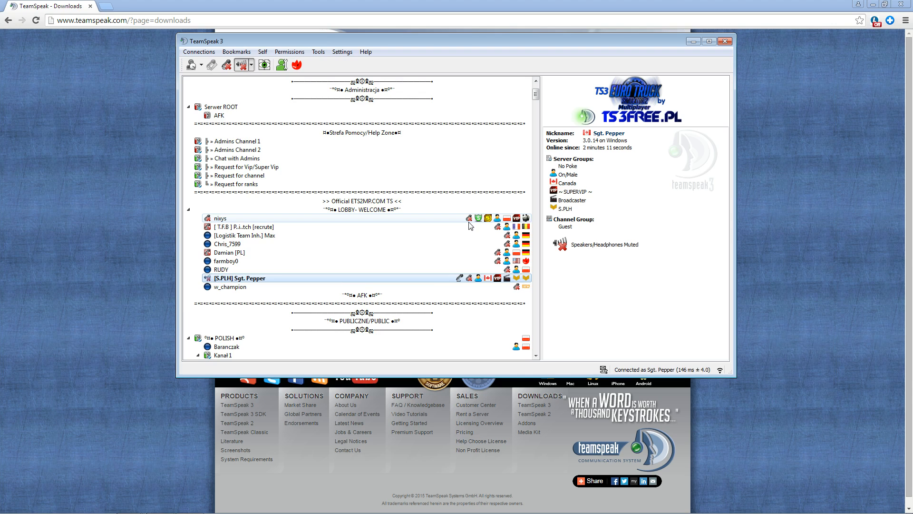
scroll(452, 285, down, 1)
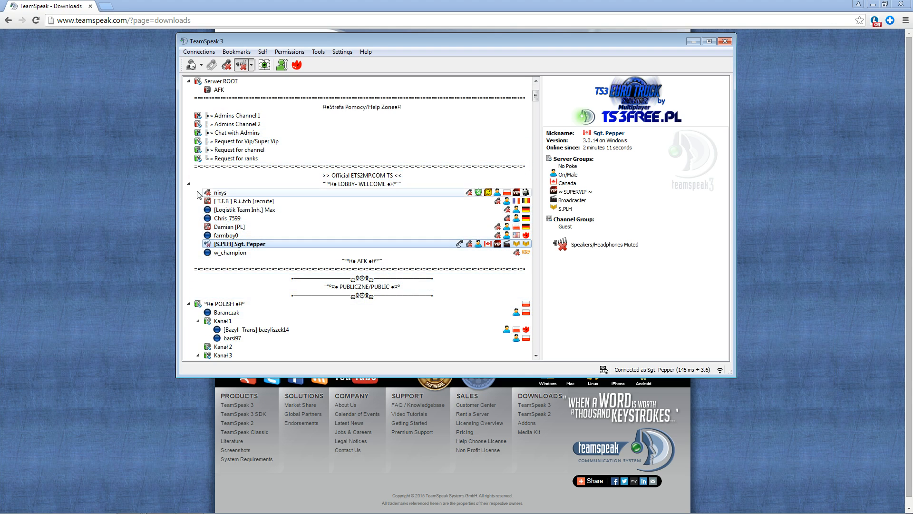
scroll(424, 189, down, 2)
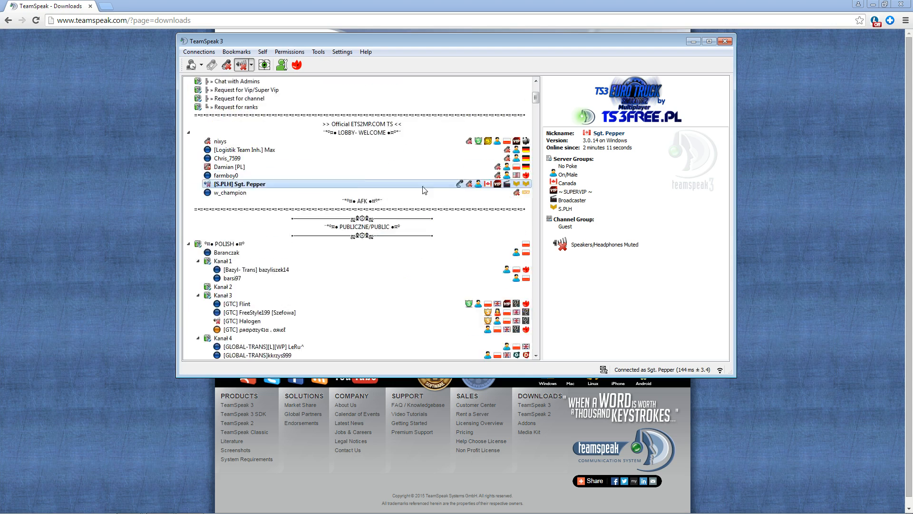
scroll(423, 189, down, 20)
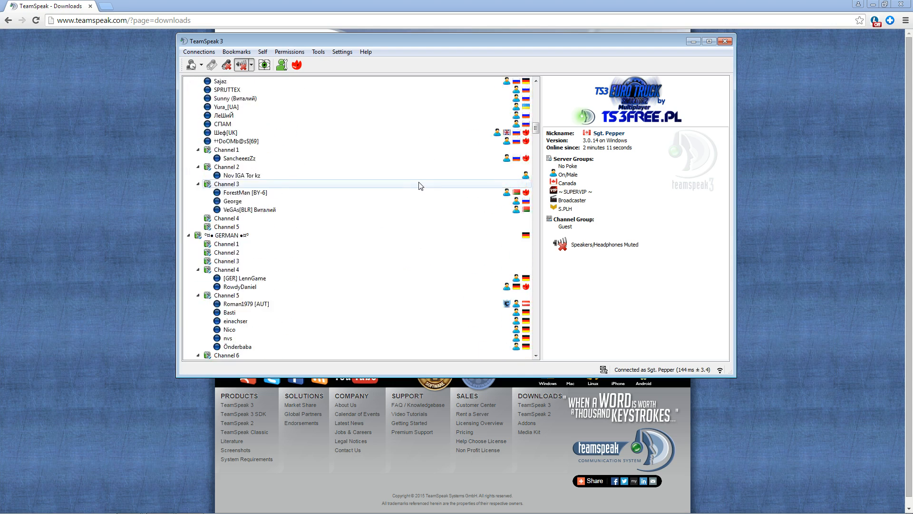
scroll(420, 185, down, 15)
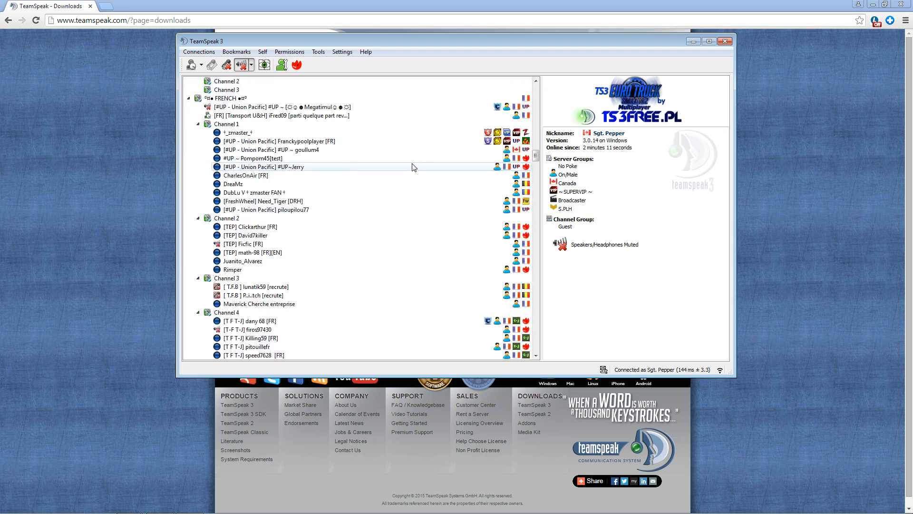
scroll(412, 167, down, 15)
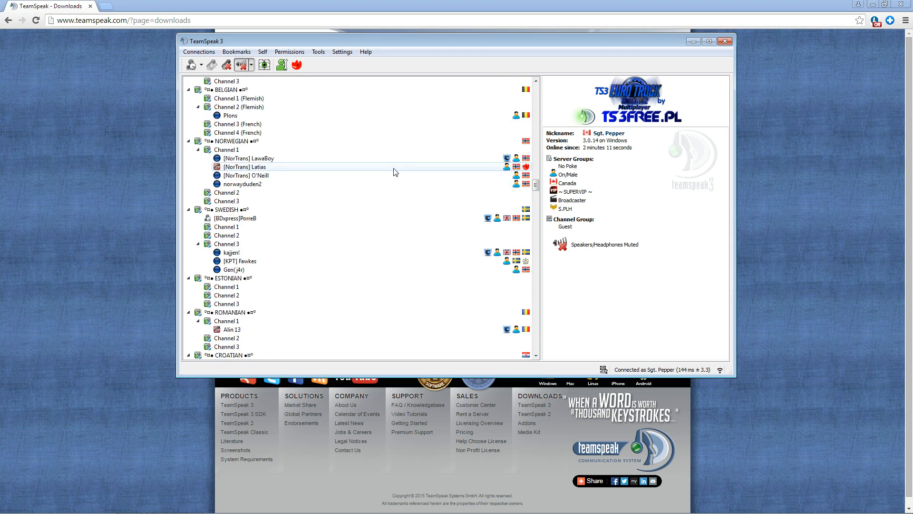
scroll(385, 166, down, 15)
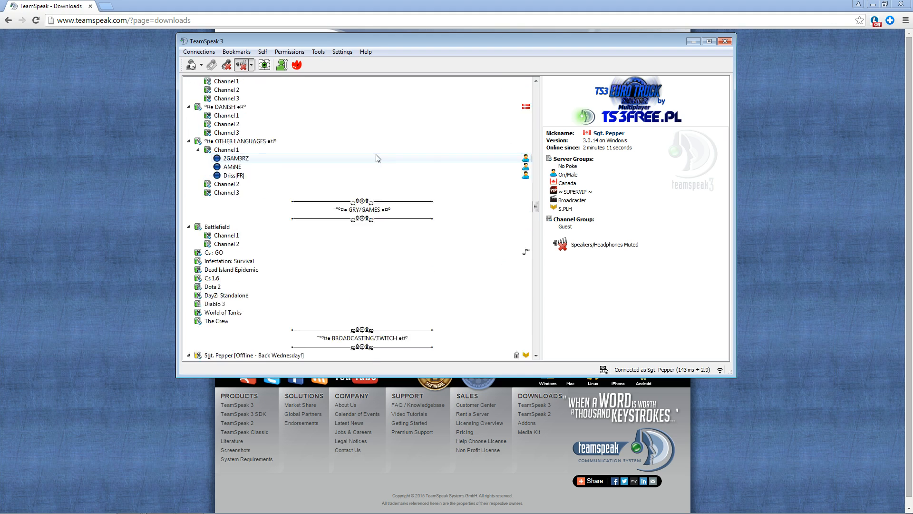
scroll(376, 160, down, 4)
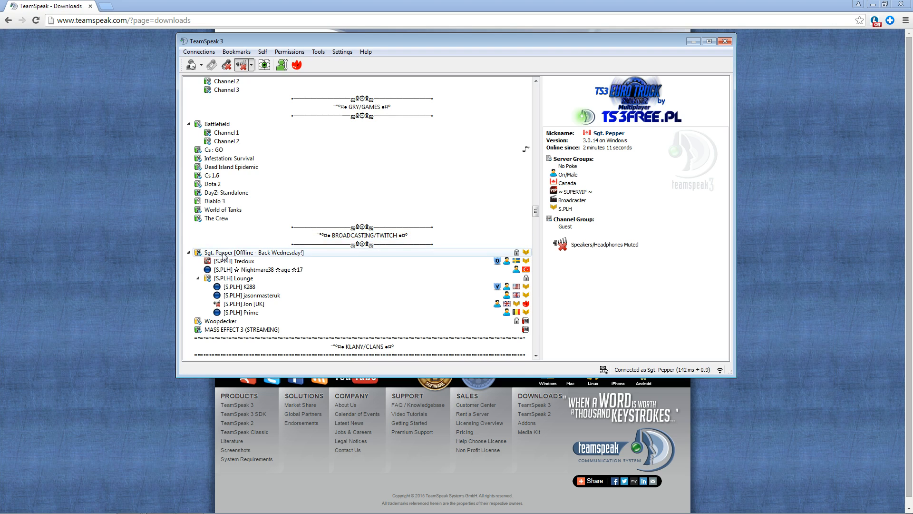
double_click(284, 253)
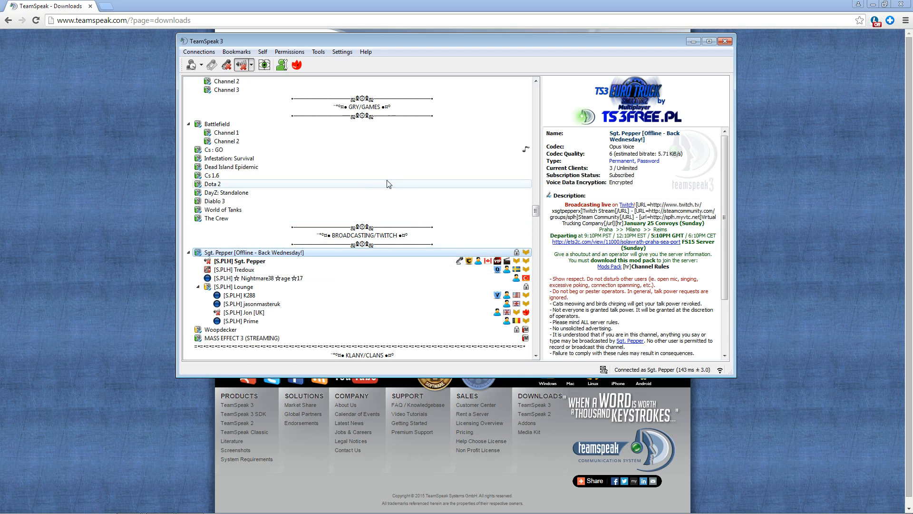
Reveal the collapsed chat area below the channel tree, keeping the Sgt. Pepper channel in view.
scroll(359, 220, down, 1)
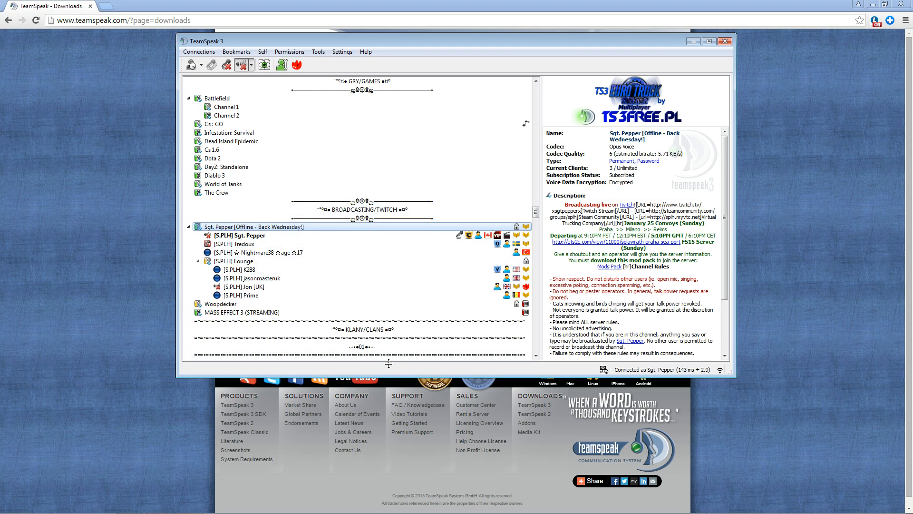
drag(388, 363, 385, 318)
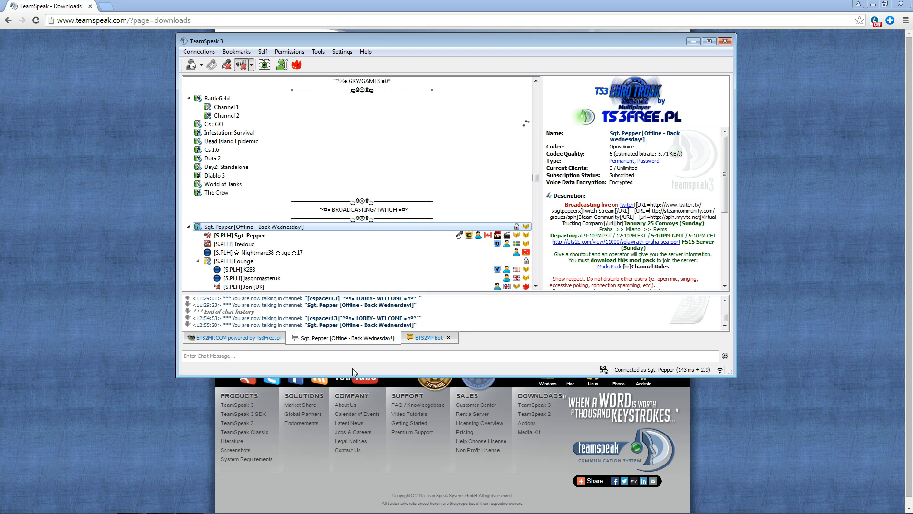